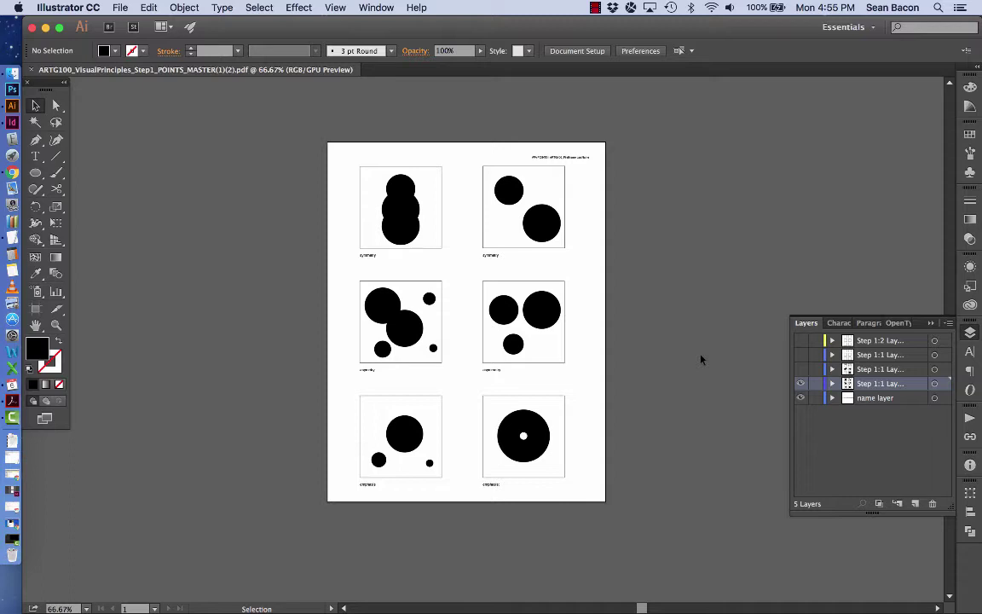
Examine the pages stored on the separate Step 1:1 layers, finishing with only the symmetry layer and the name layer shown.
left_click(800, 383)
left_click(802, 369)
left_click(802, 369)
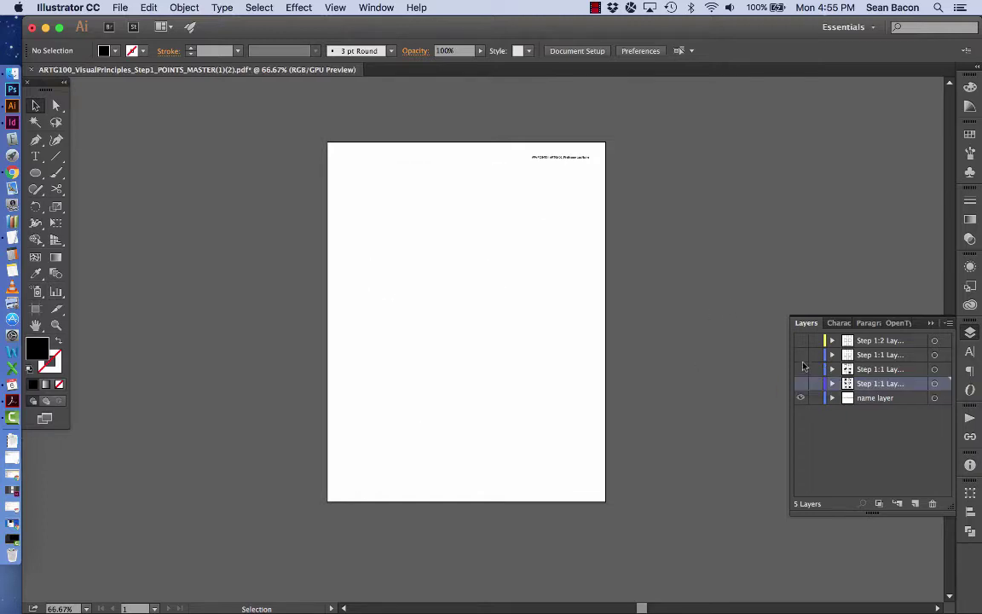
left_click(801, 355)
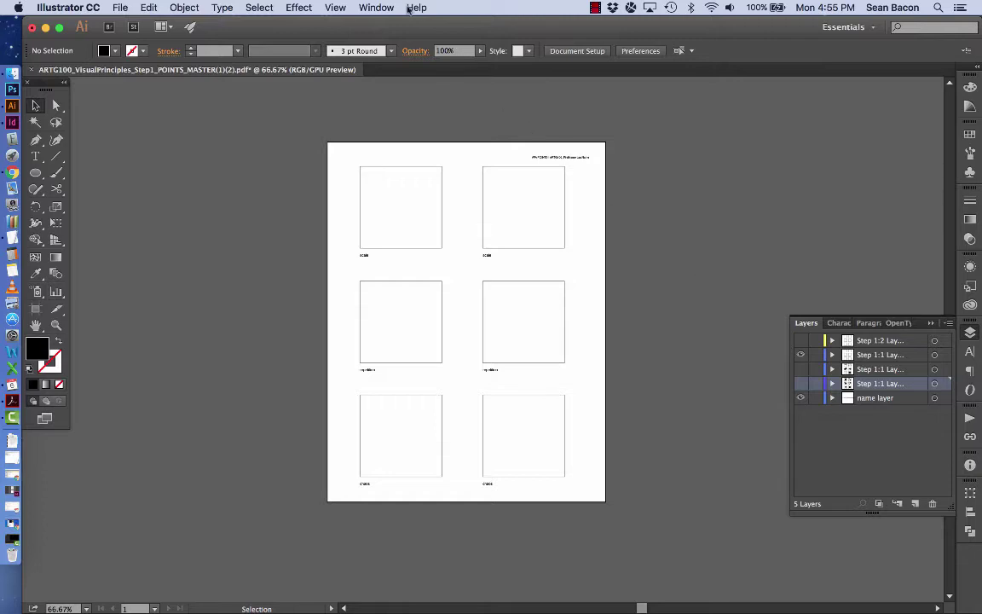
left_click(376, 7)
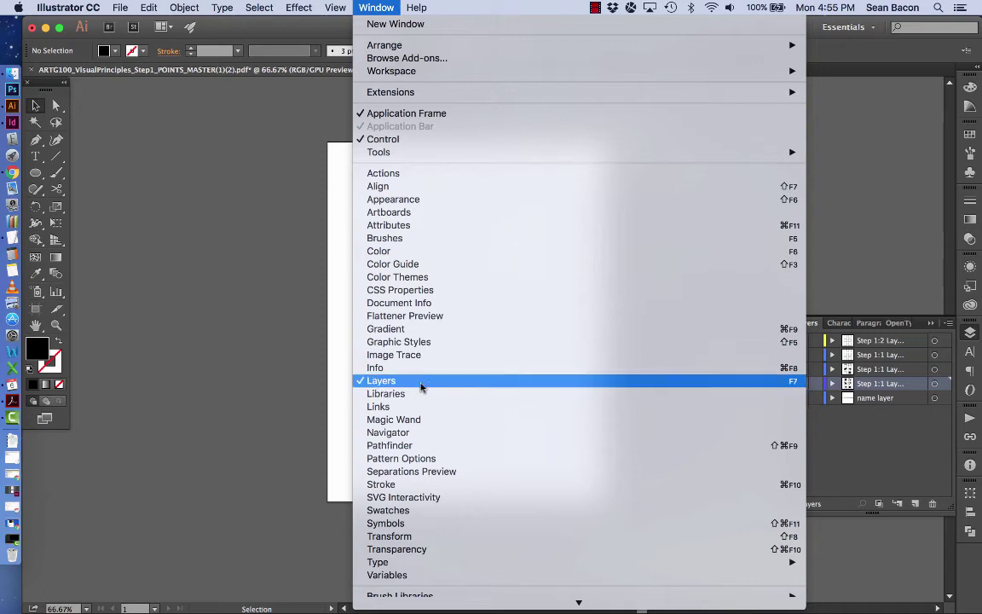
left_click(309, 381)
left_click(801, 354)
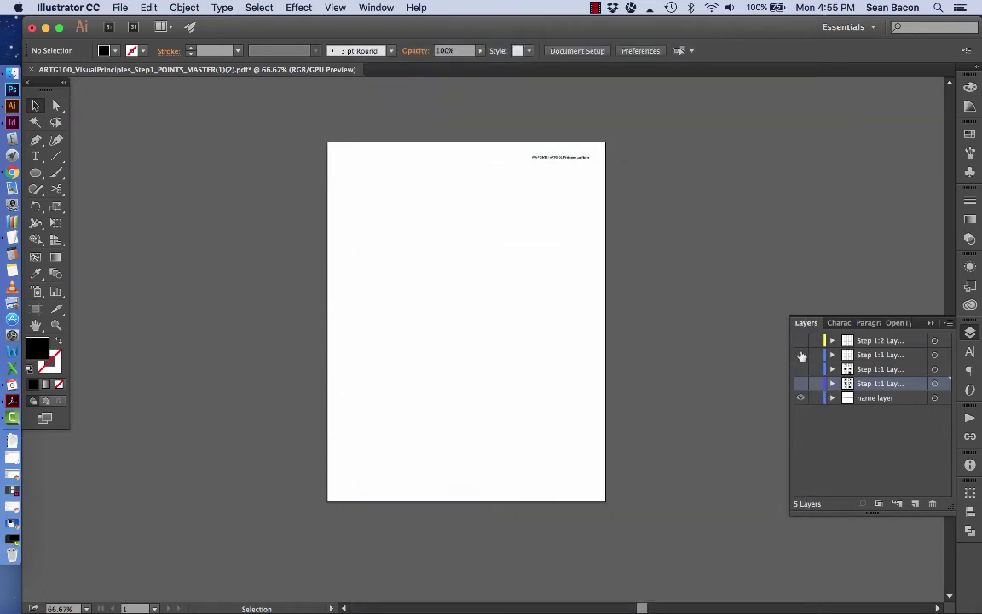
left_click(801, 385)
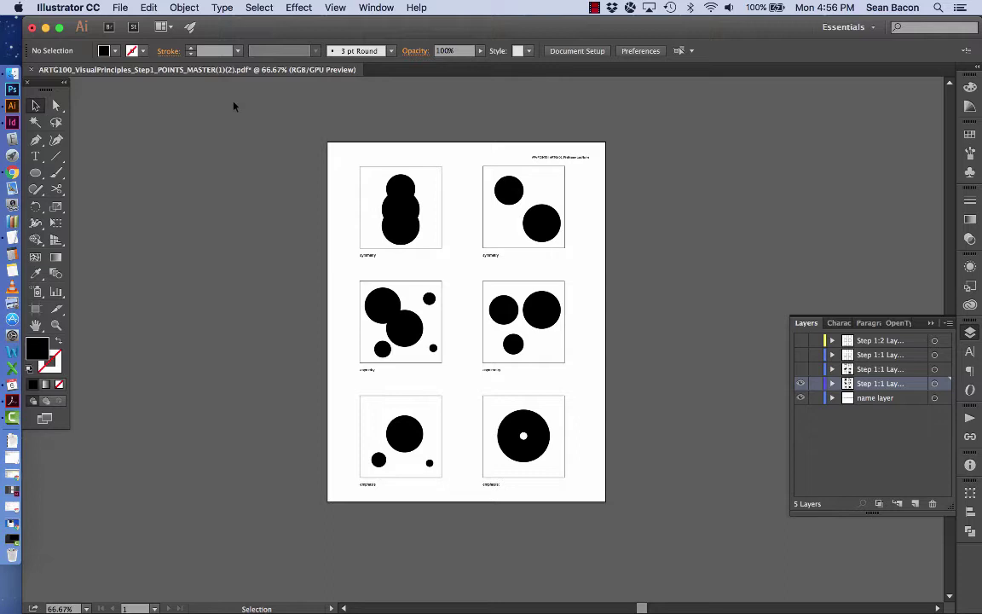
Save the document to the Desktop in Adobe PDF format under its existing name, replacing the existing file.
left_click(120, 8)
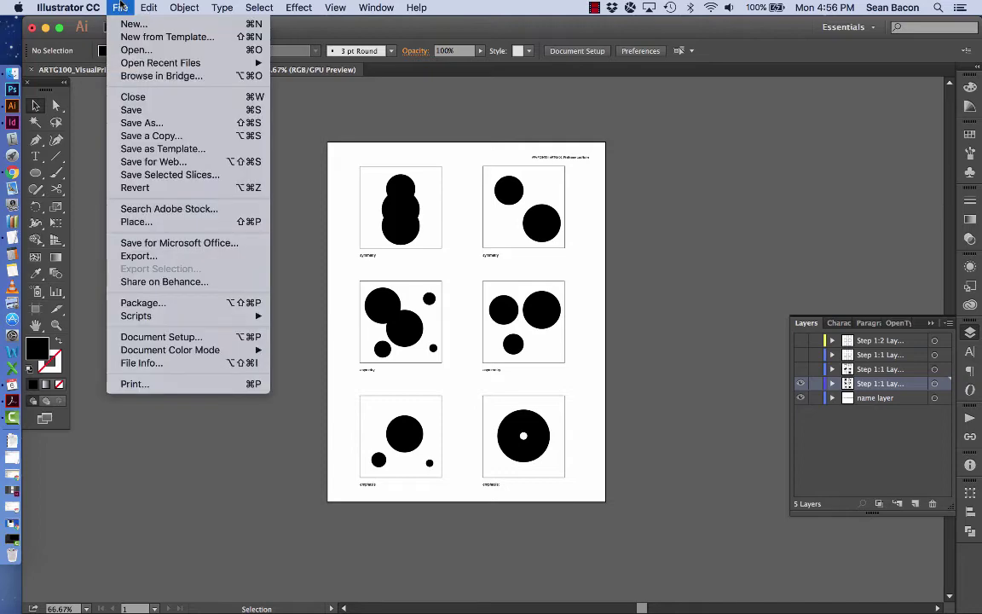
left_click(150, 124)
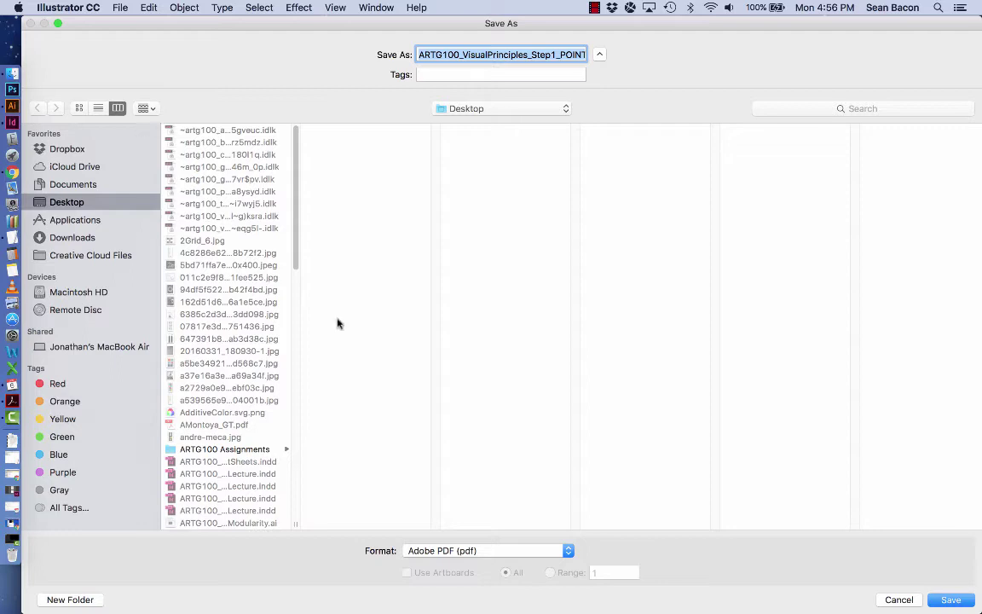
left_click(438, 551)
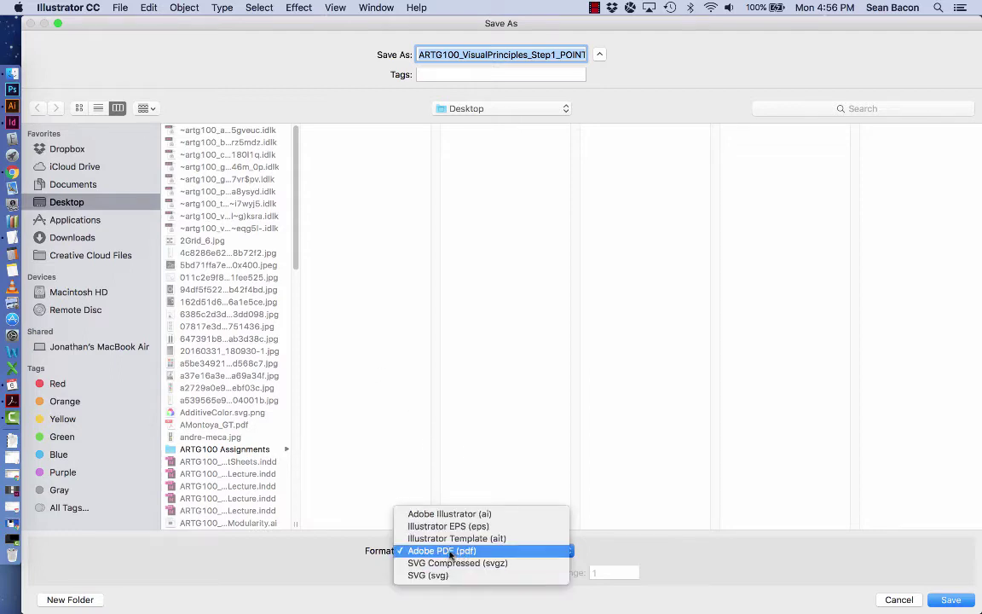
left_click(449, 552)
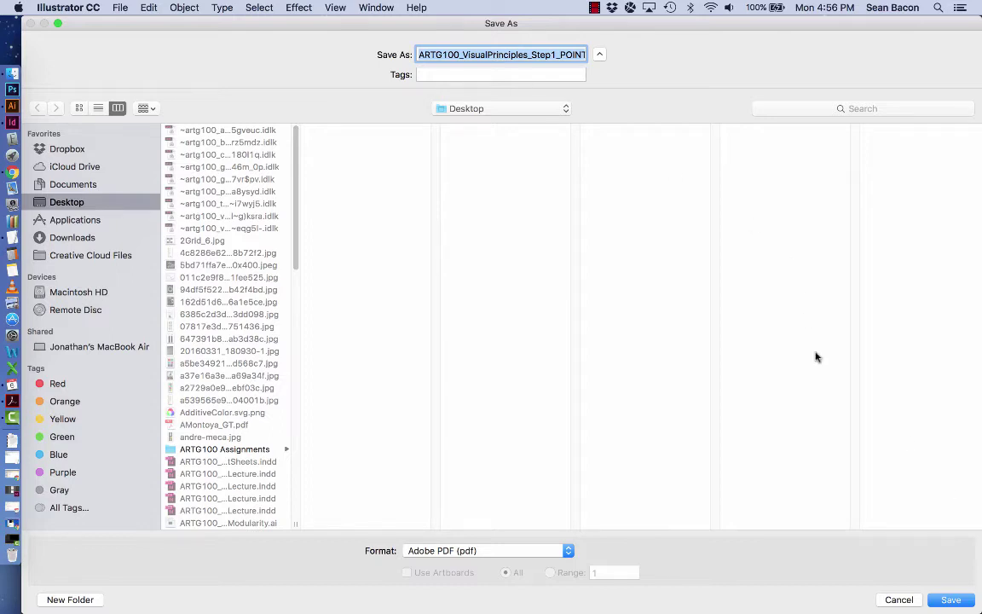
left_click(939, 601)
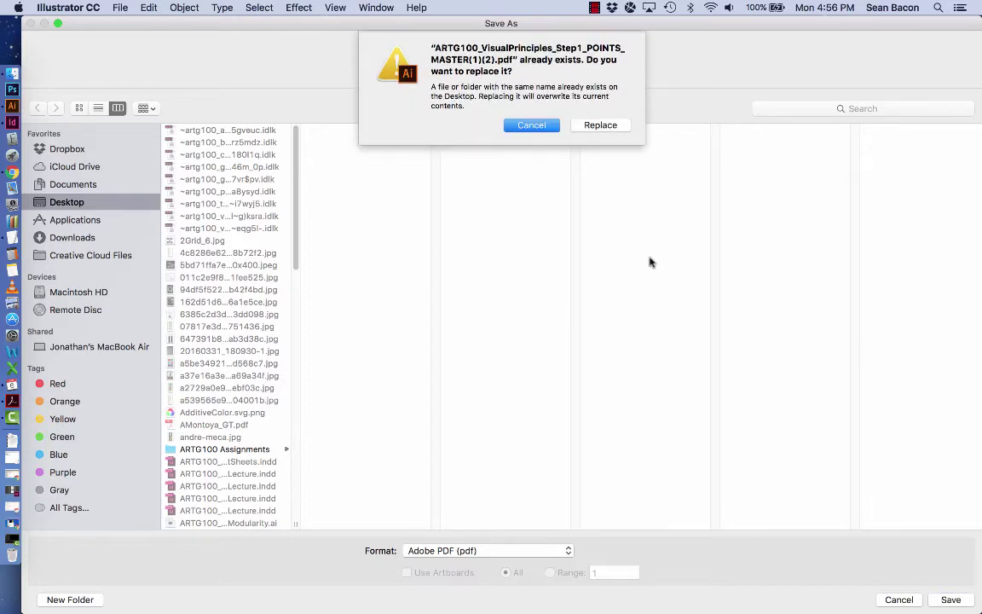
left_click(588, 127)
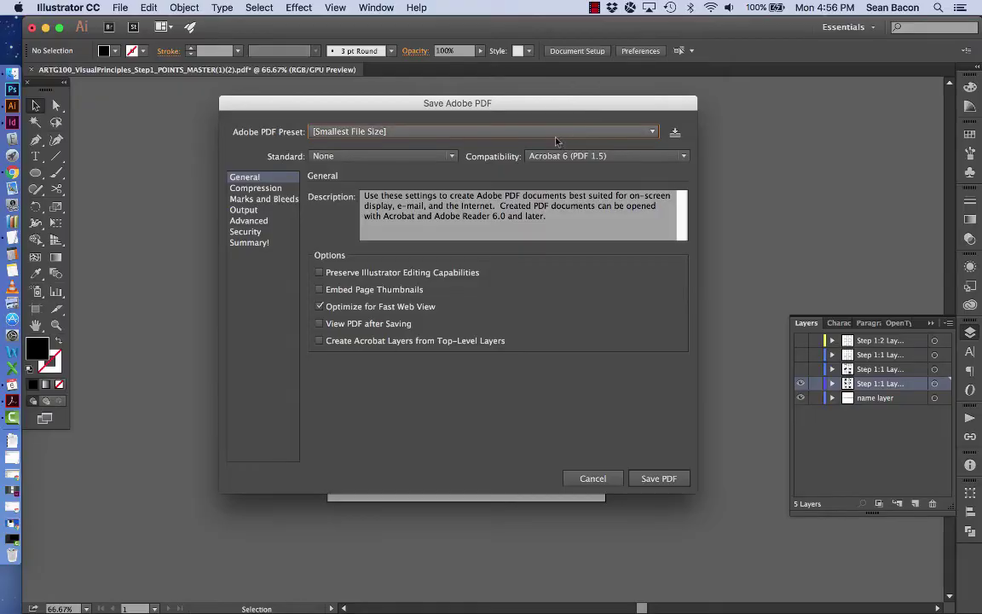
Compare the Illustrator Default preset with Smallest File Size and set the Adobe PDF preset to Smallest File Size.
left_click(554, 132)
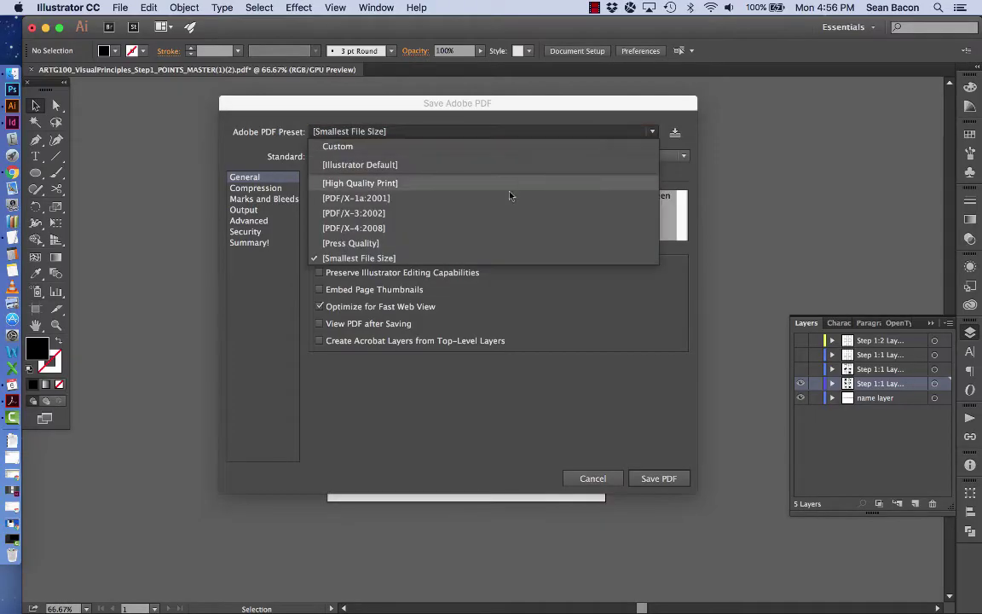
left_click(488, 259)
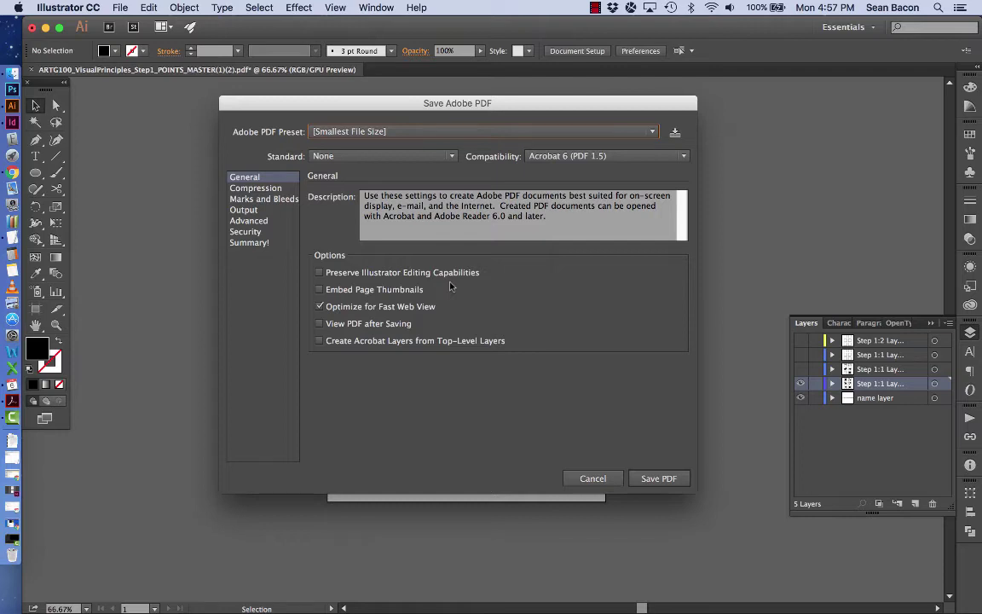
left_click(439, 132)
left_click(420, 163)
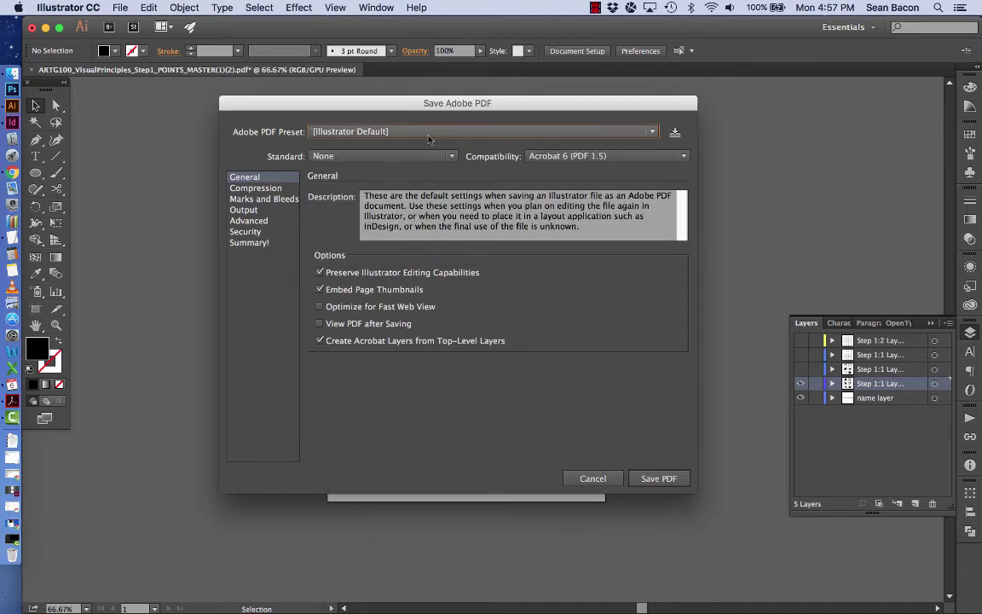
left_click(386, 127)
left_click(418, 256)
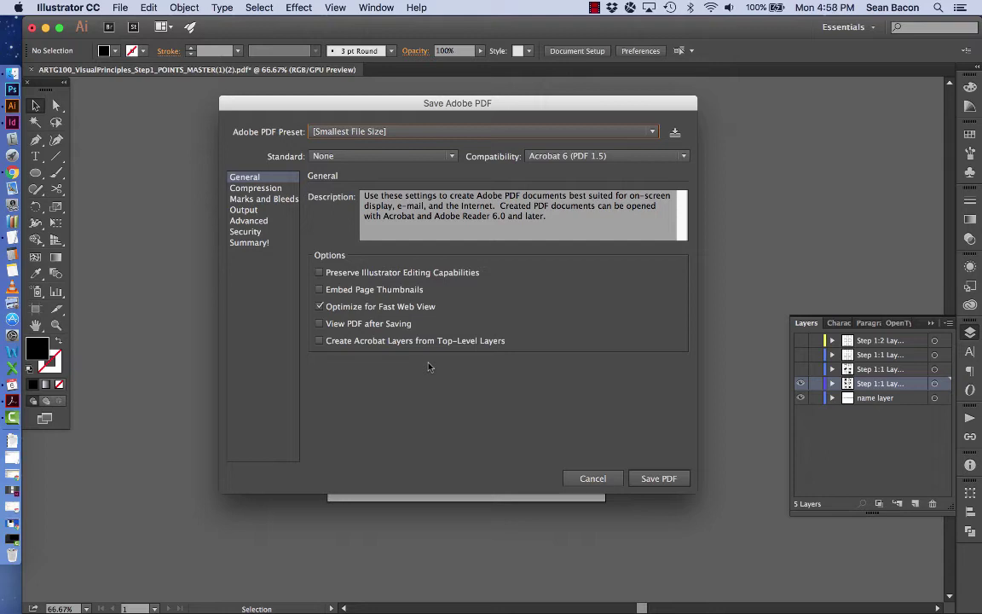
Review the PDF settings from Compression through Summary and save the PDF without Illustrator editing capabilities.
left_click(253, 189)
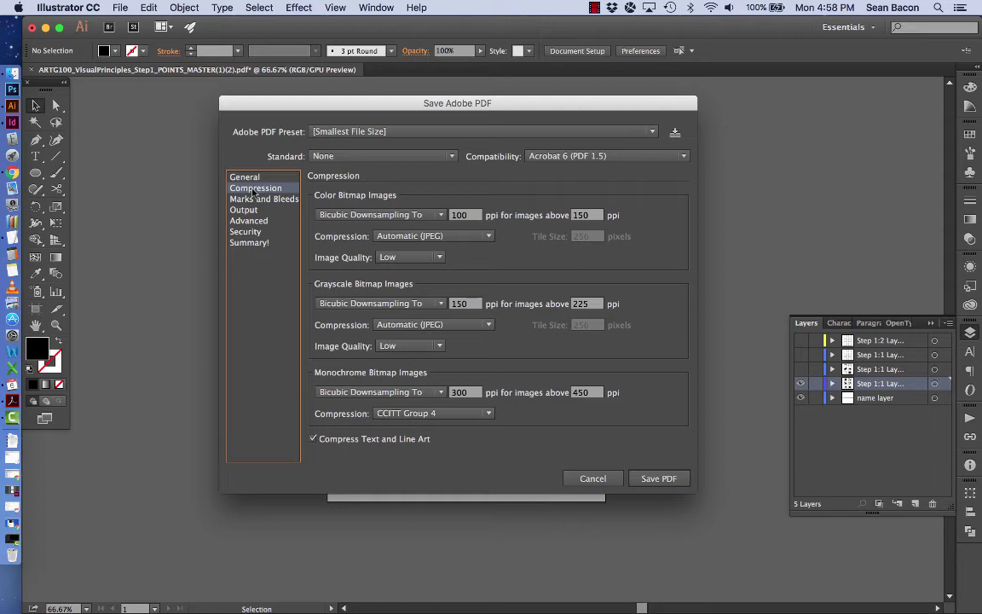
left_click(251, 200)
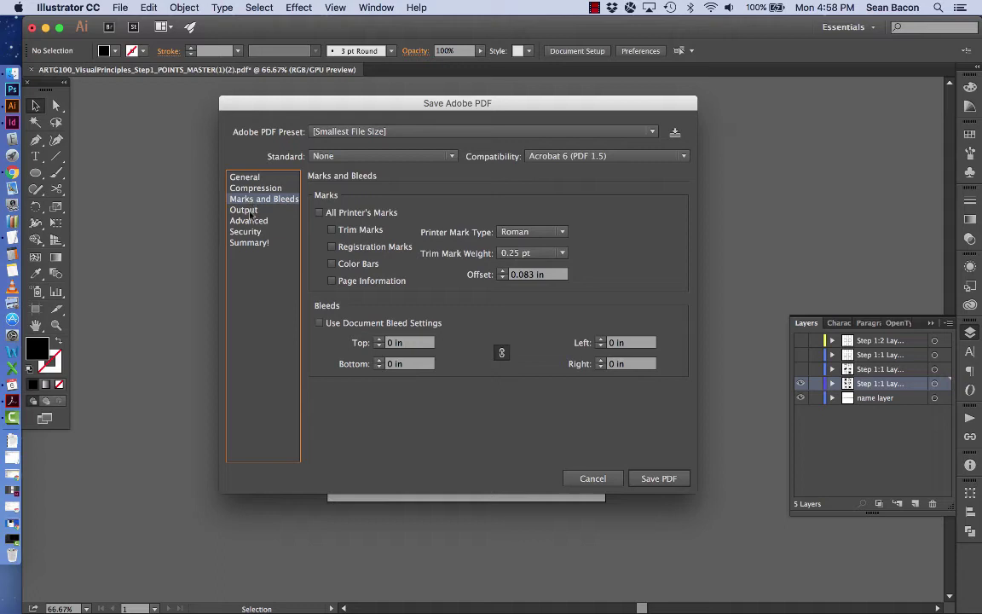
left_click(247, 210)
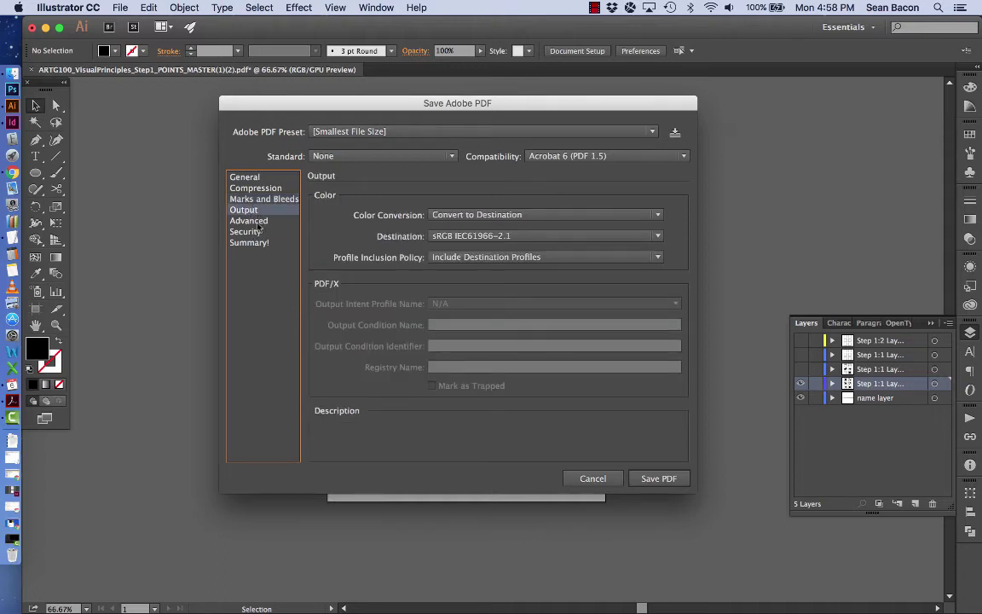
left_click(256, 223)
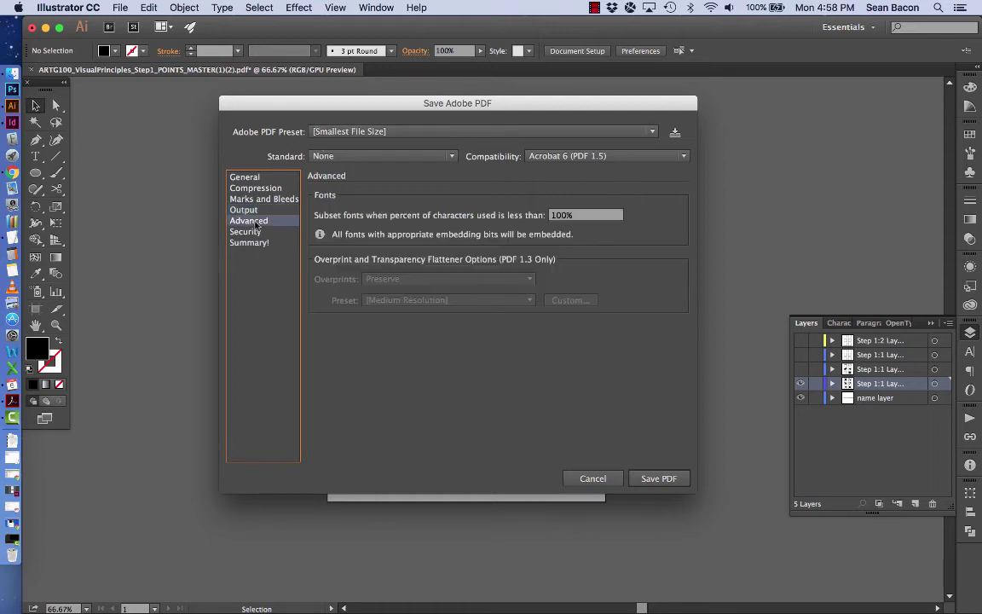
left_click(255, 232)
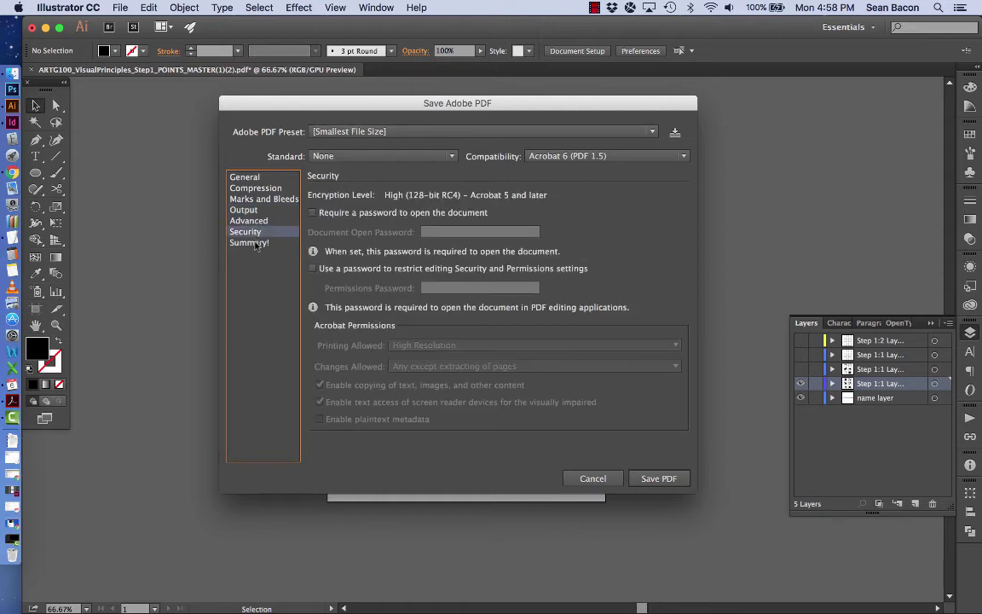
left_click(255, 243)
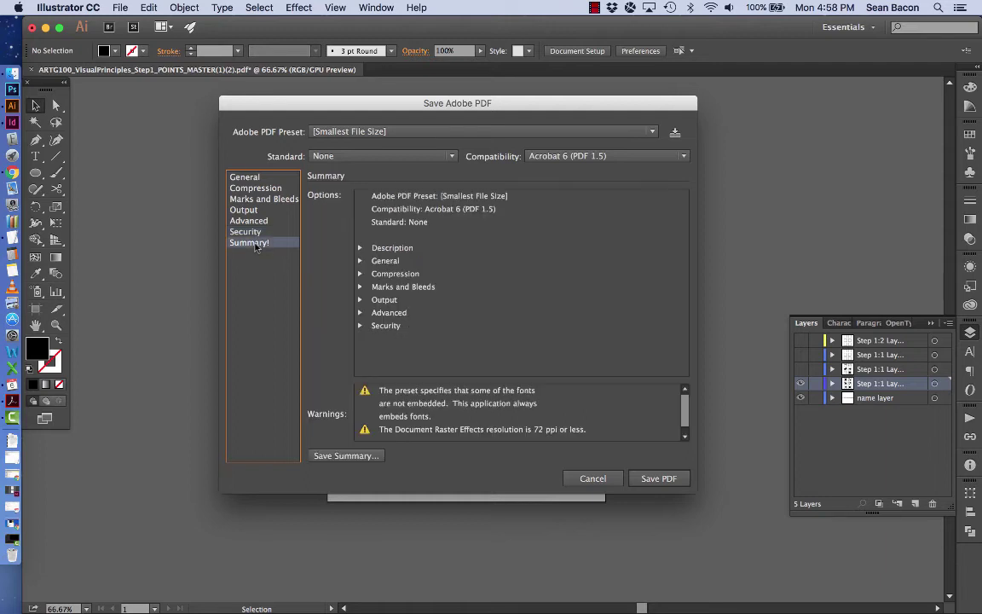
left_click(659, 478)
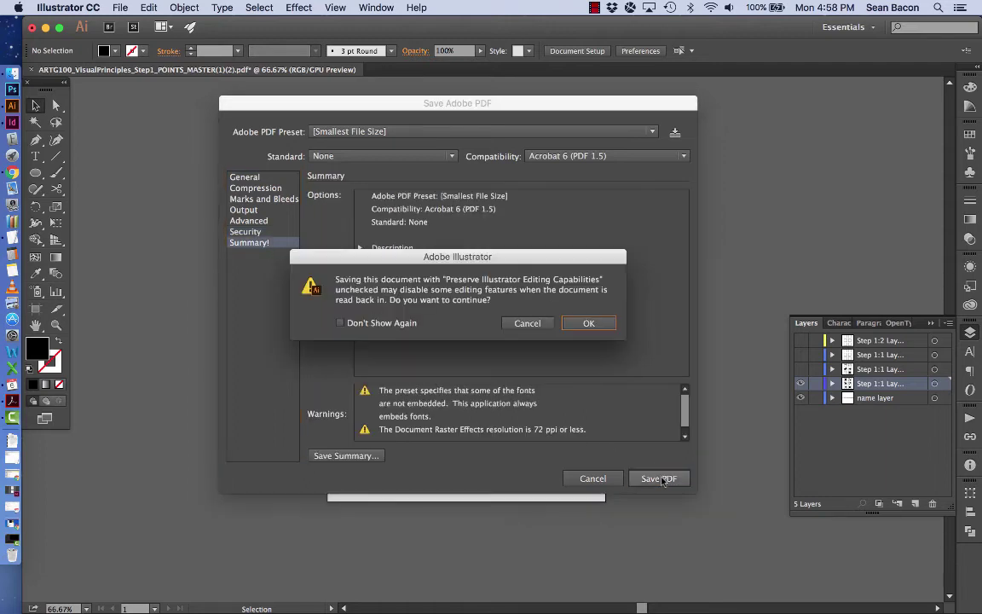
left_click(588, 323)
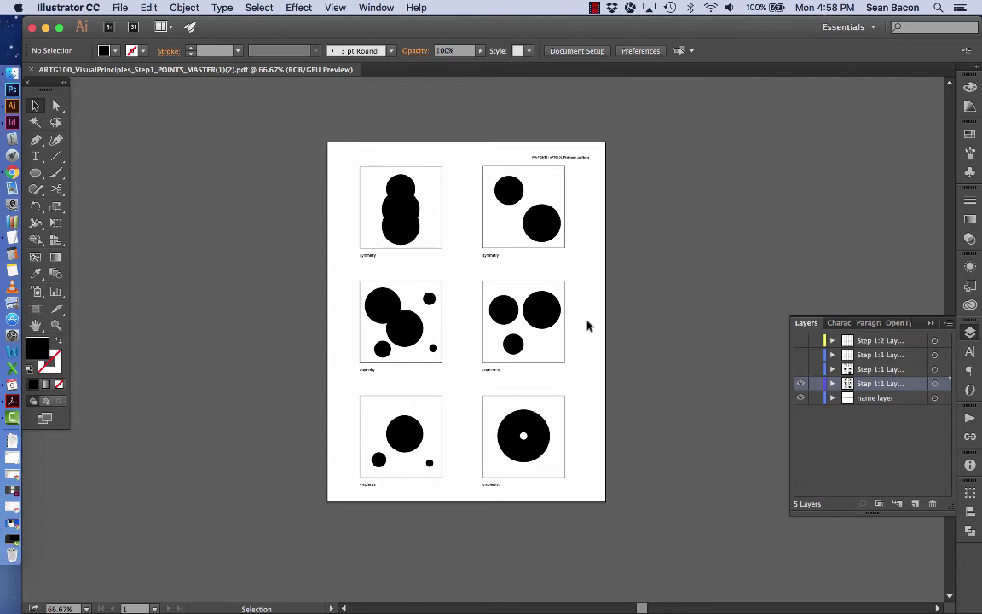
Hide the symmetry layer, show the Step 1:1 layer directly above it, and save the page as ARTG100_VisualPrinciples_Step1_POINTS_MASTER(1)(2)_2.pdf.
left_click(802, 382)
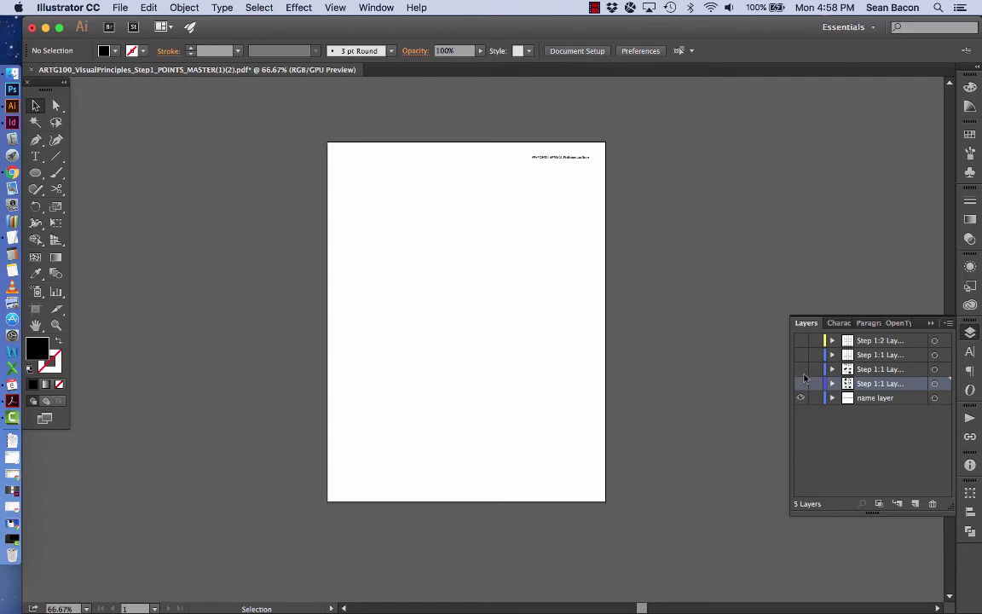
left_click(801, 372)
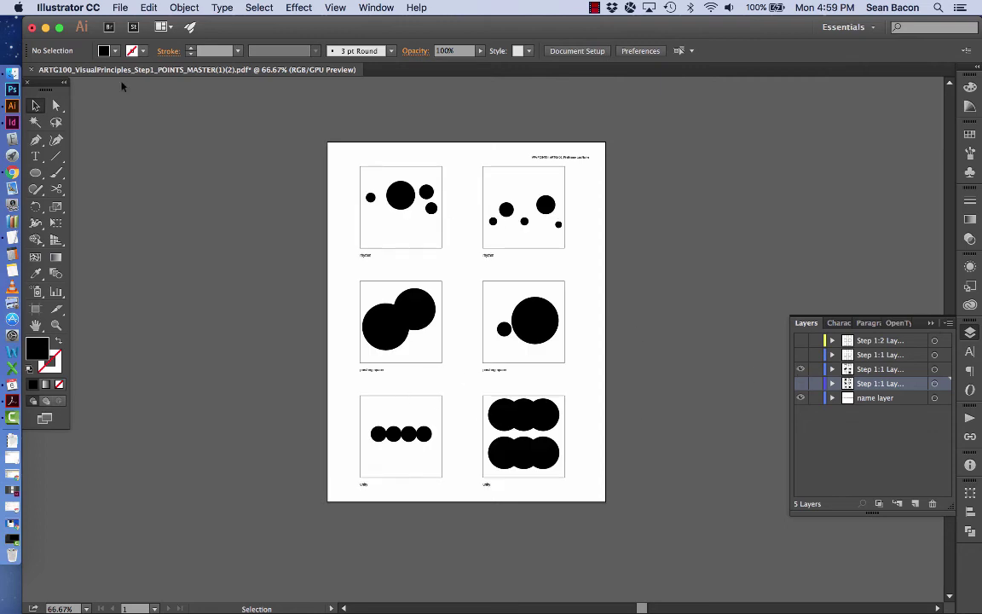
left_click(120, 7)
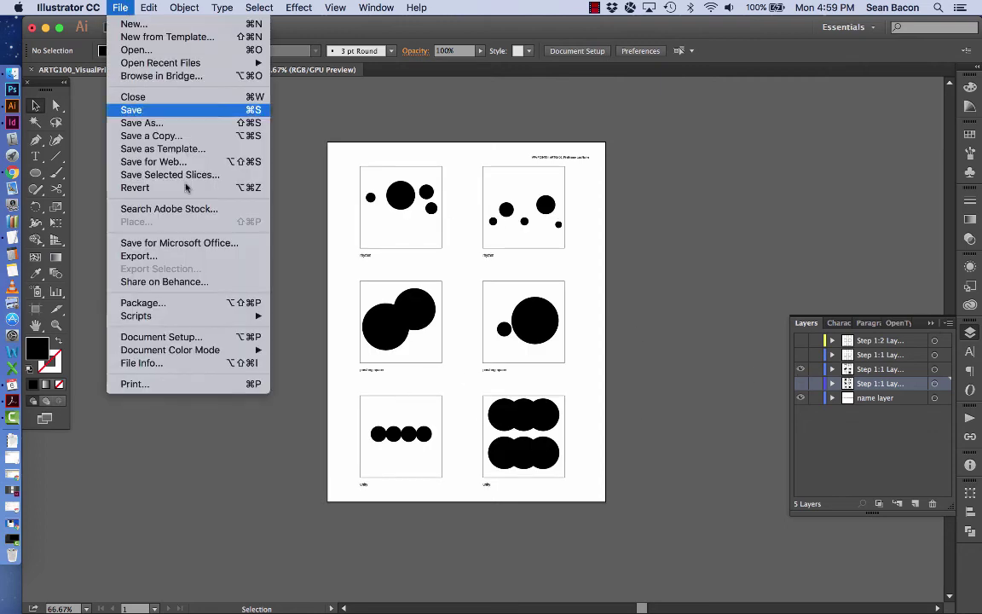
left_click(179, 124)
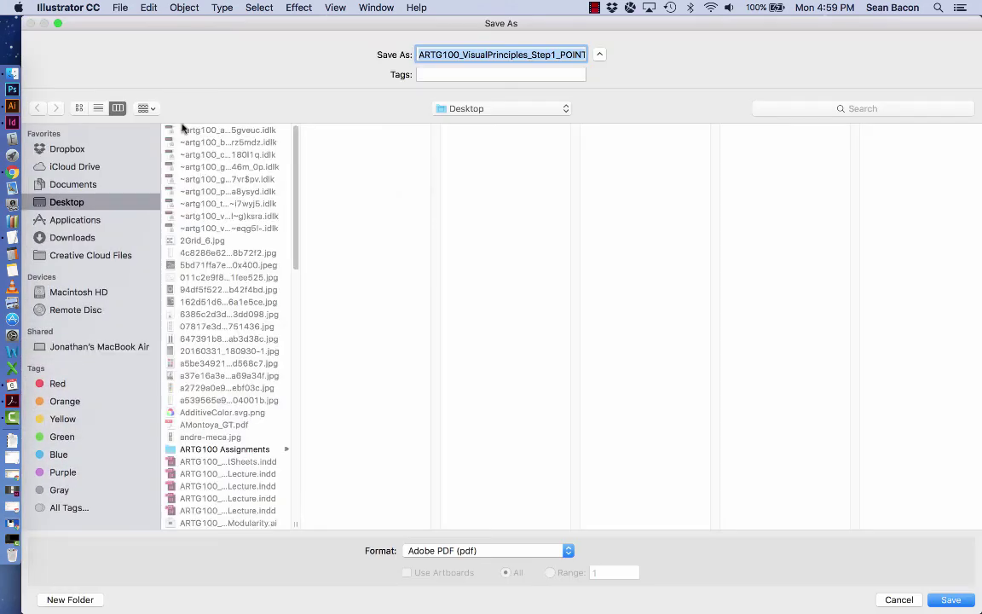
key("Right")
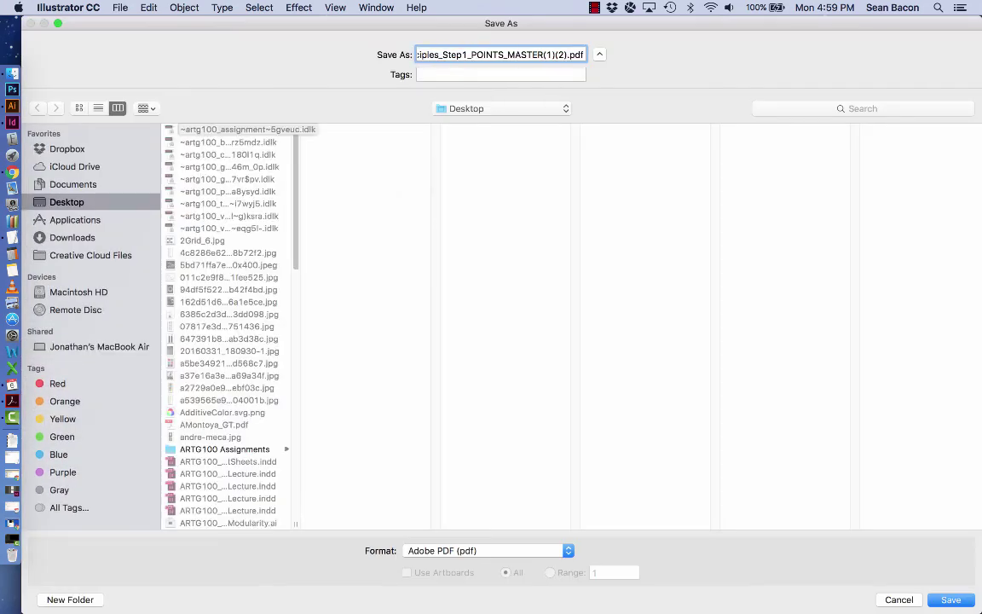
type("_2")
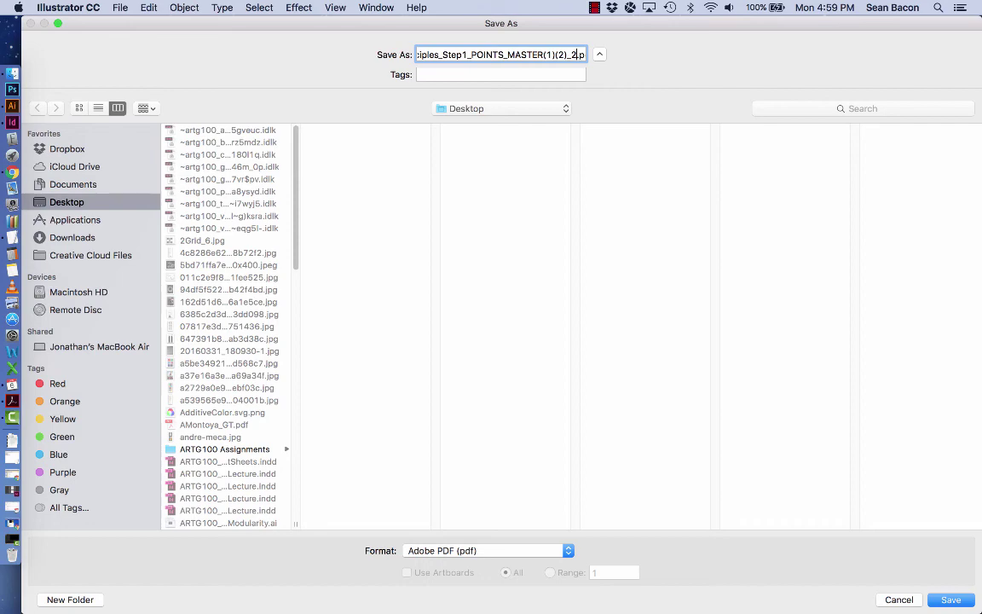
key("Return")
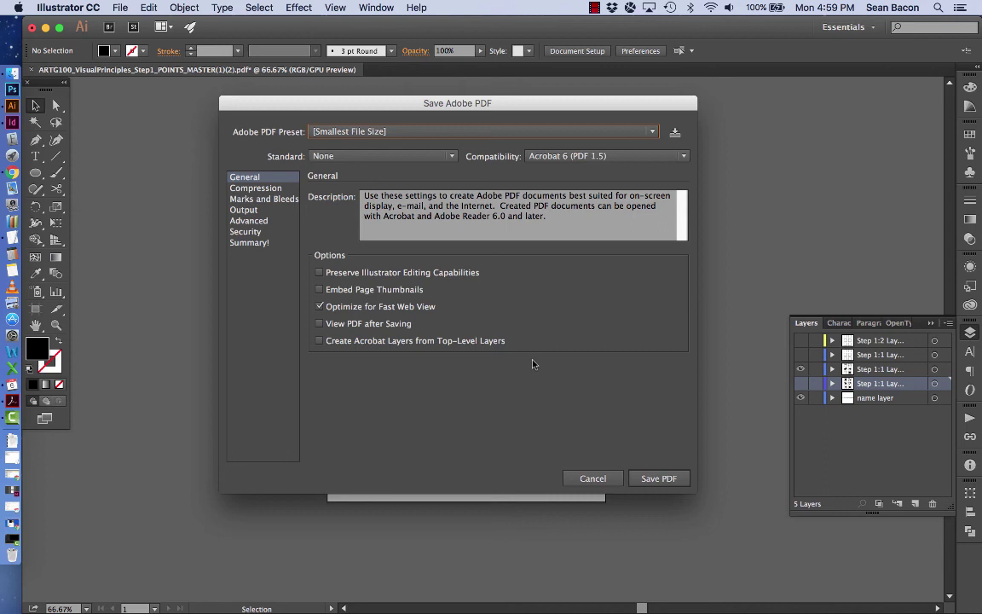
left_click(651, 478)
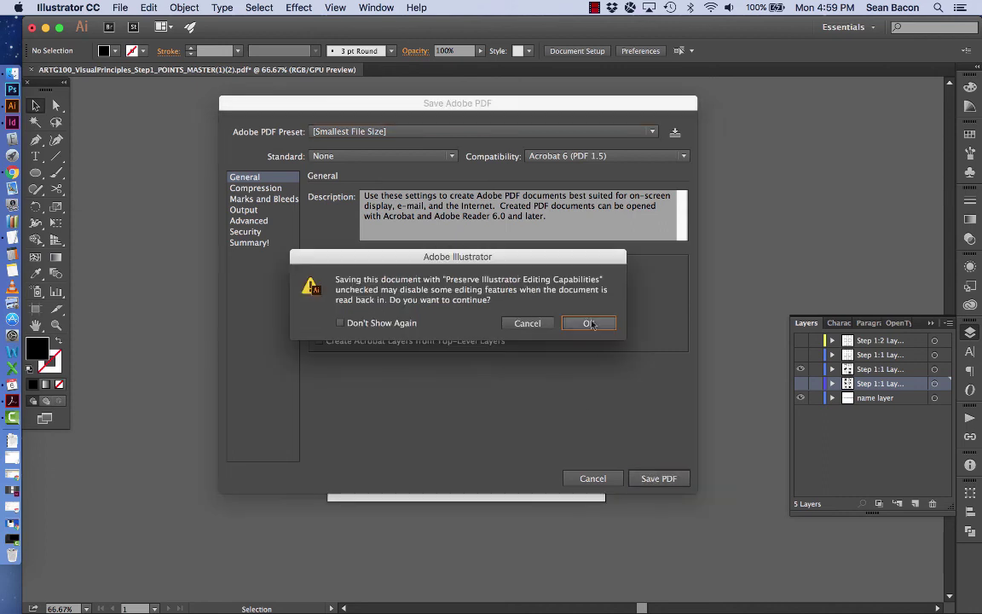
left_click(586, 323)
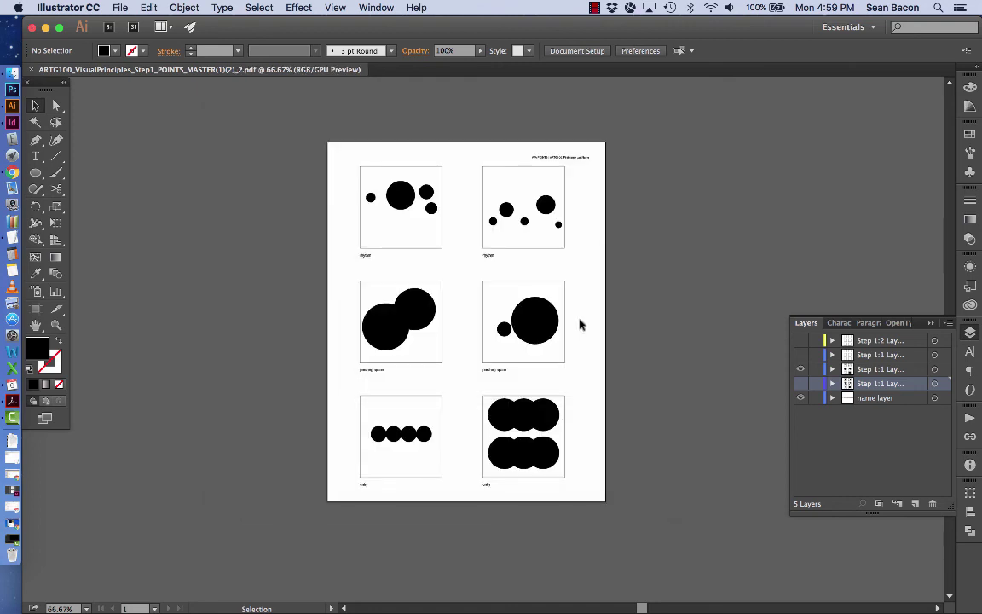